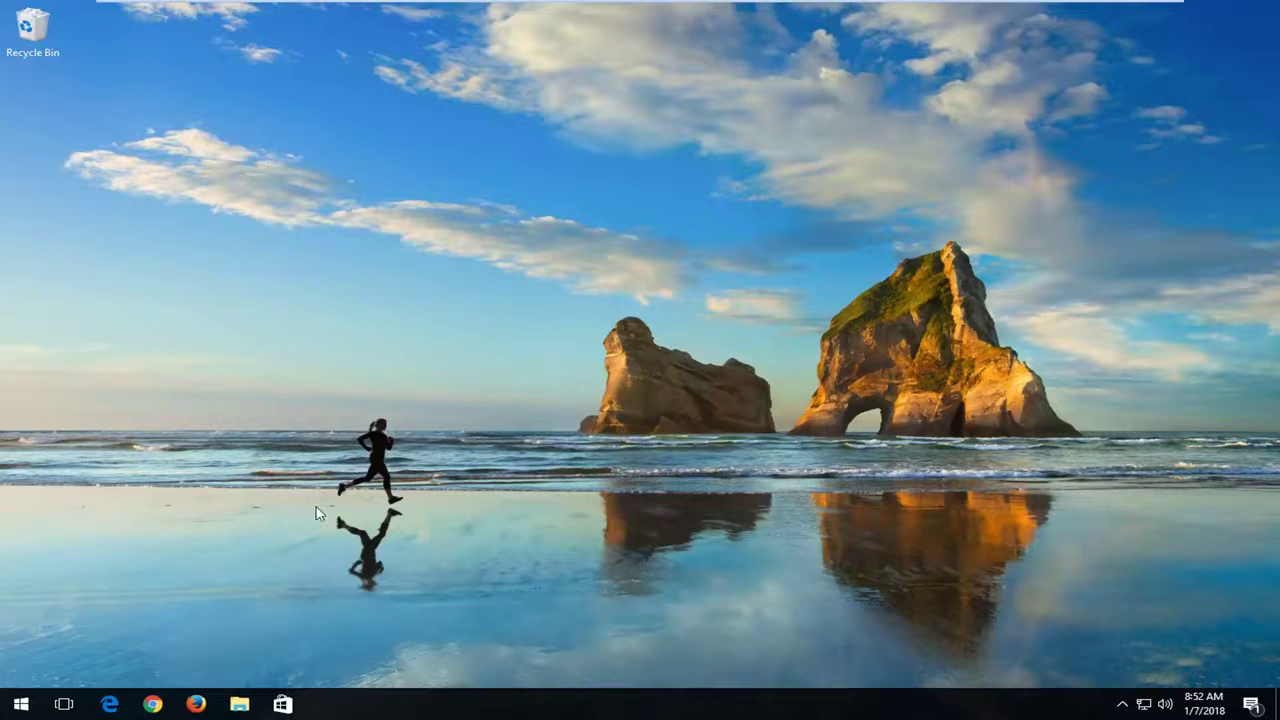
- Search the Start menu for 'task scheduler' and launch the Task Scheduler app
click(22, 704)
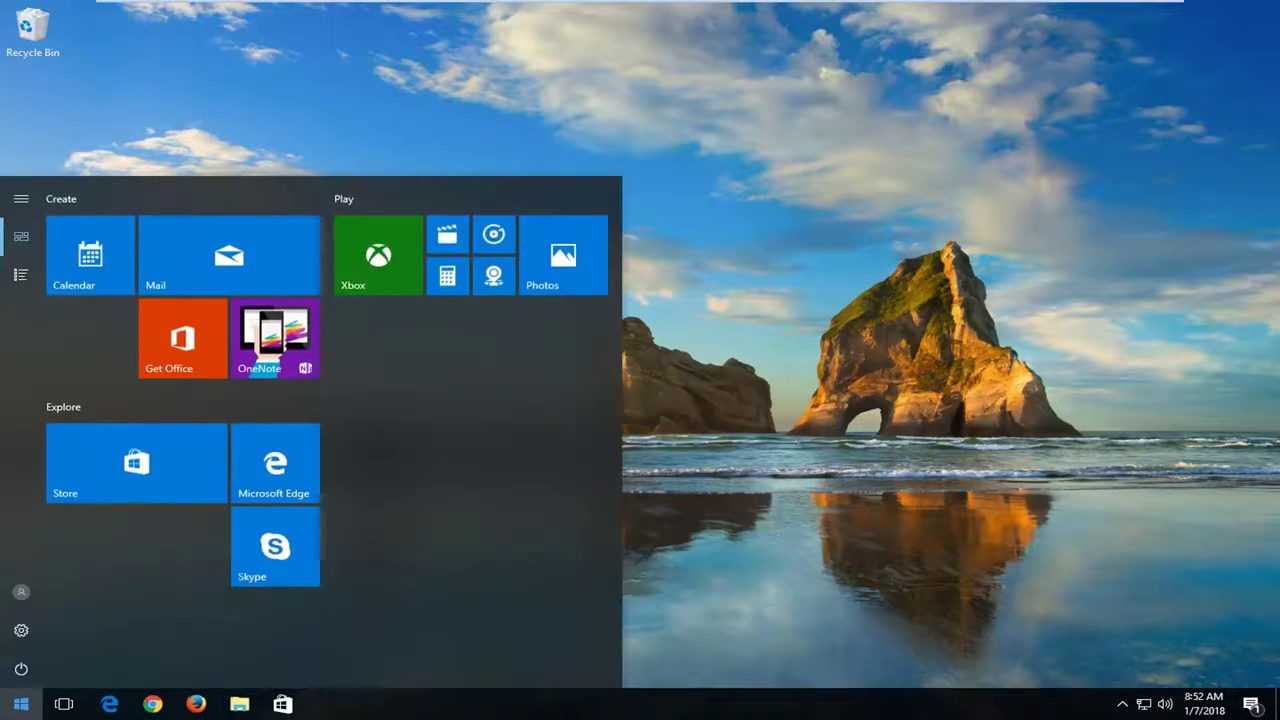
click(20, 704)
text(task)
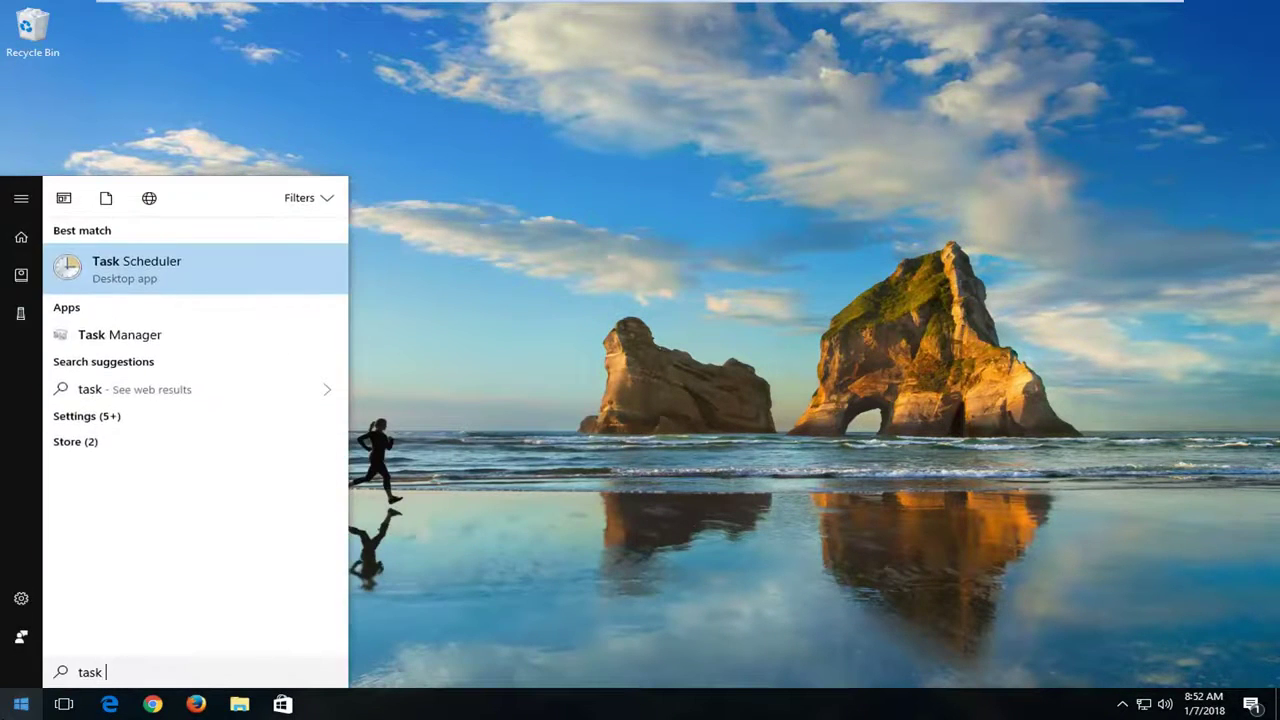
text( sc)
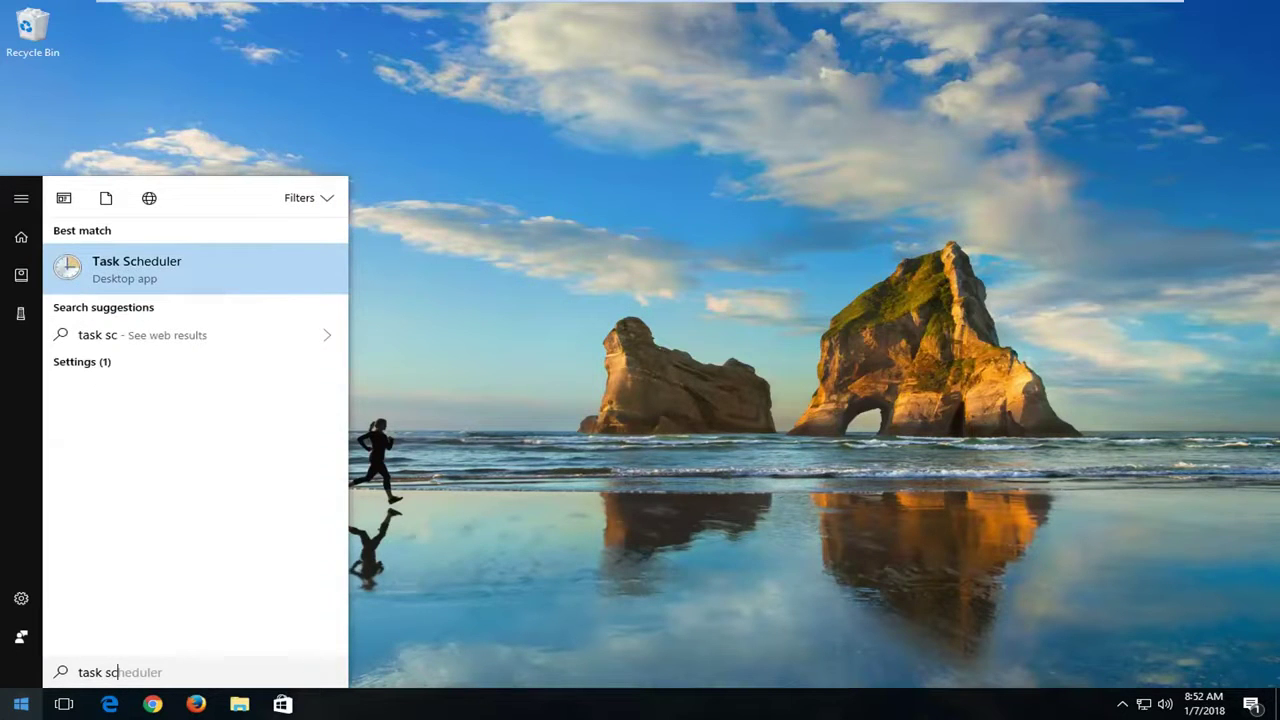
text(heduler)
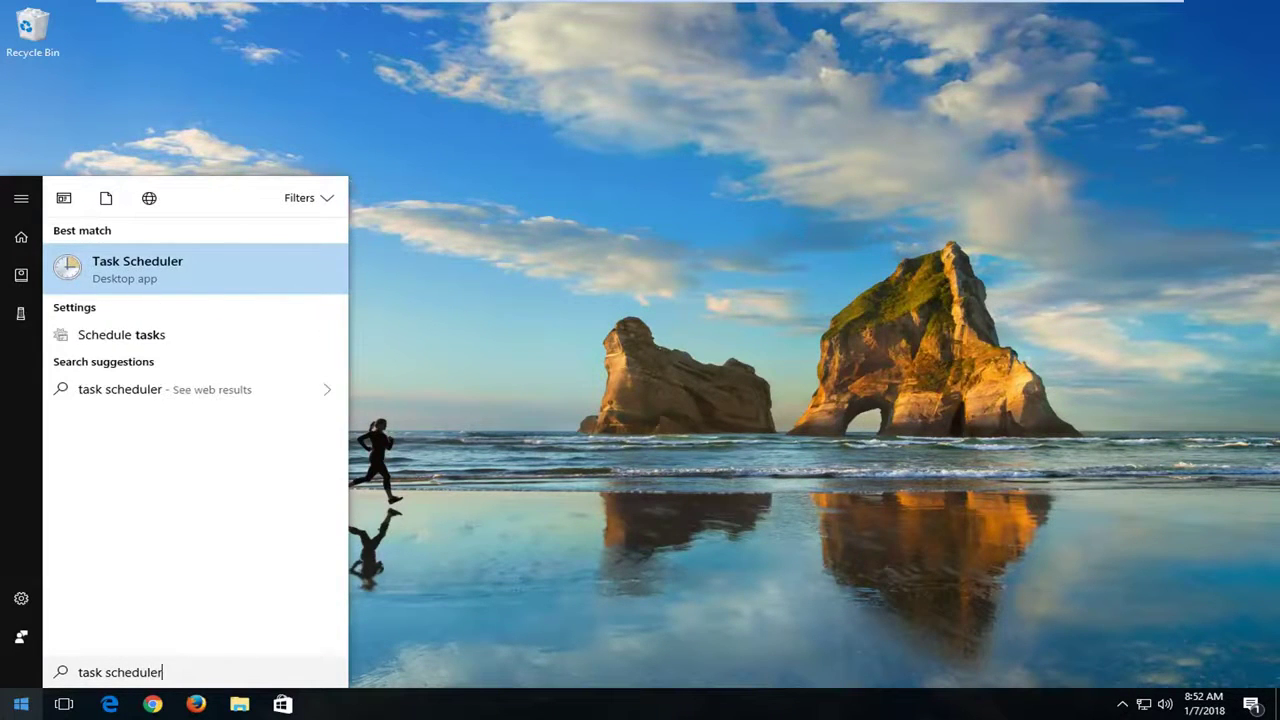
click(133, 280)
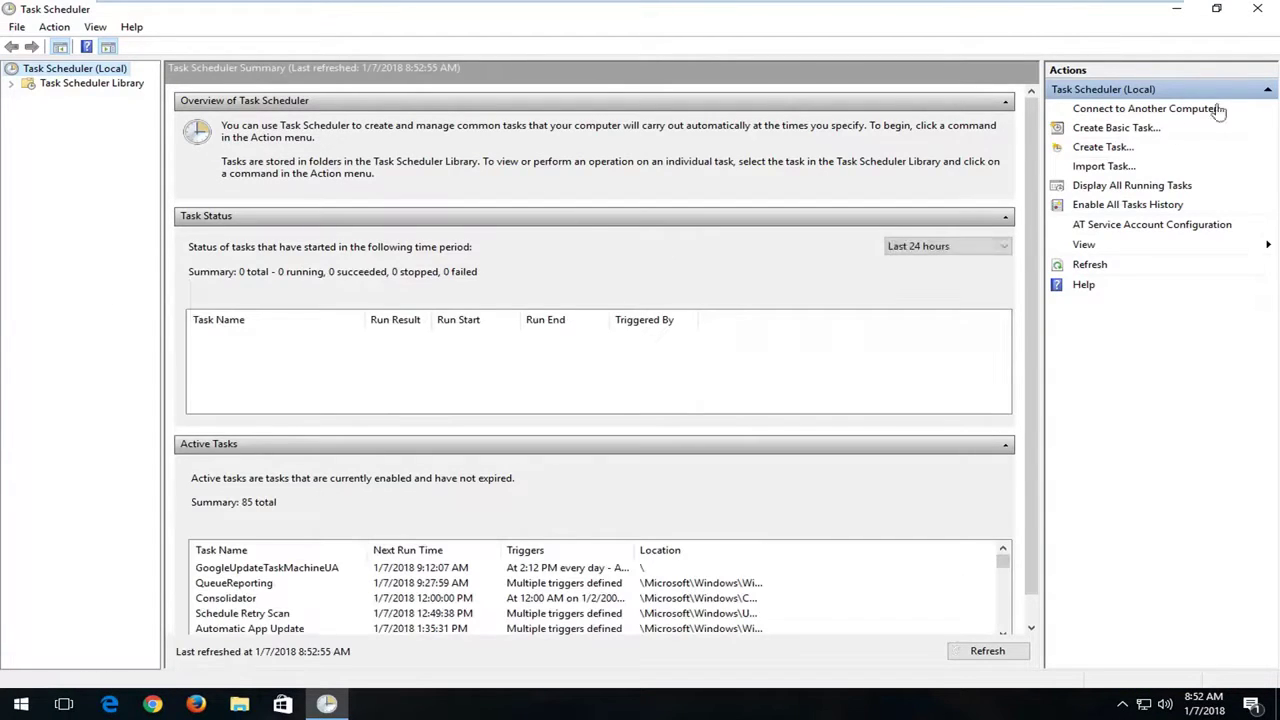
- Create a basic task named 'Automatic Shutdown' described as 'Shutdown at 12:00pm'
click(1107, 130)
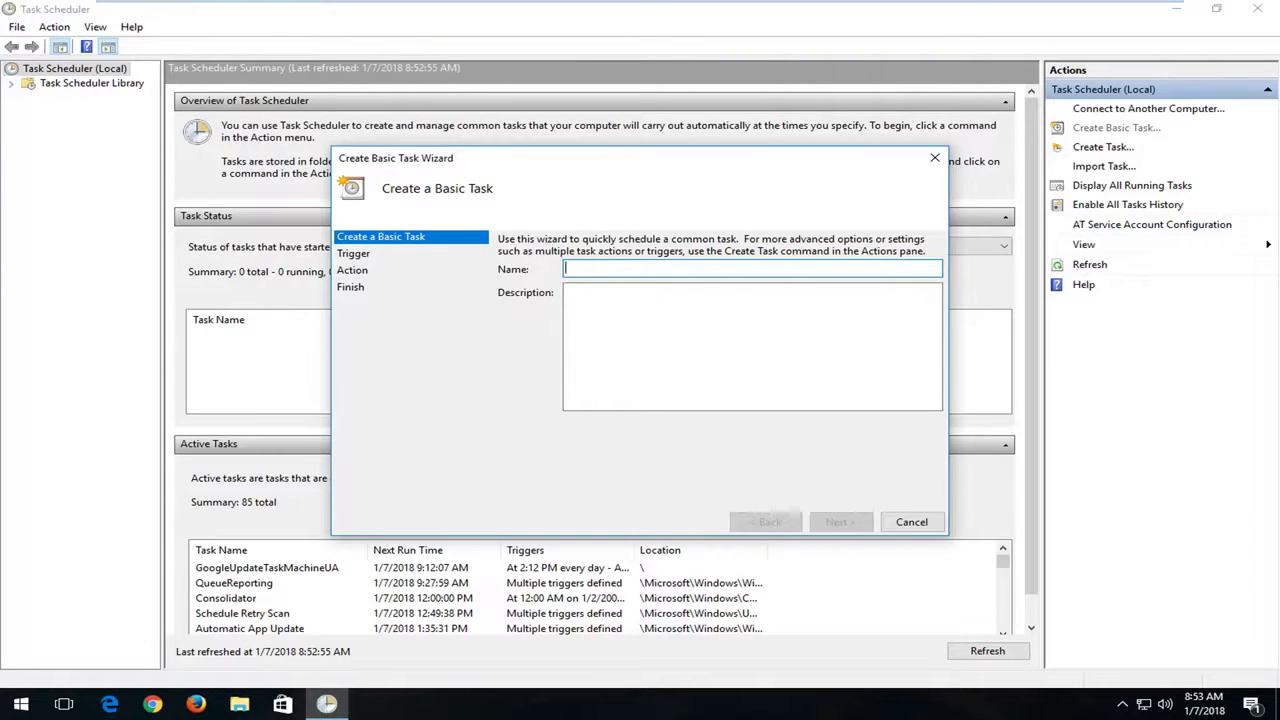
text(Automatic Shutdown)
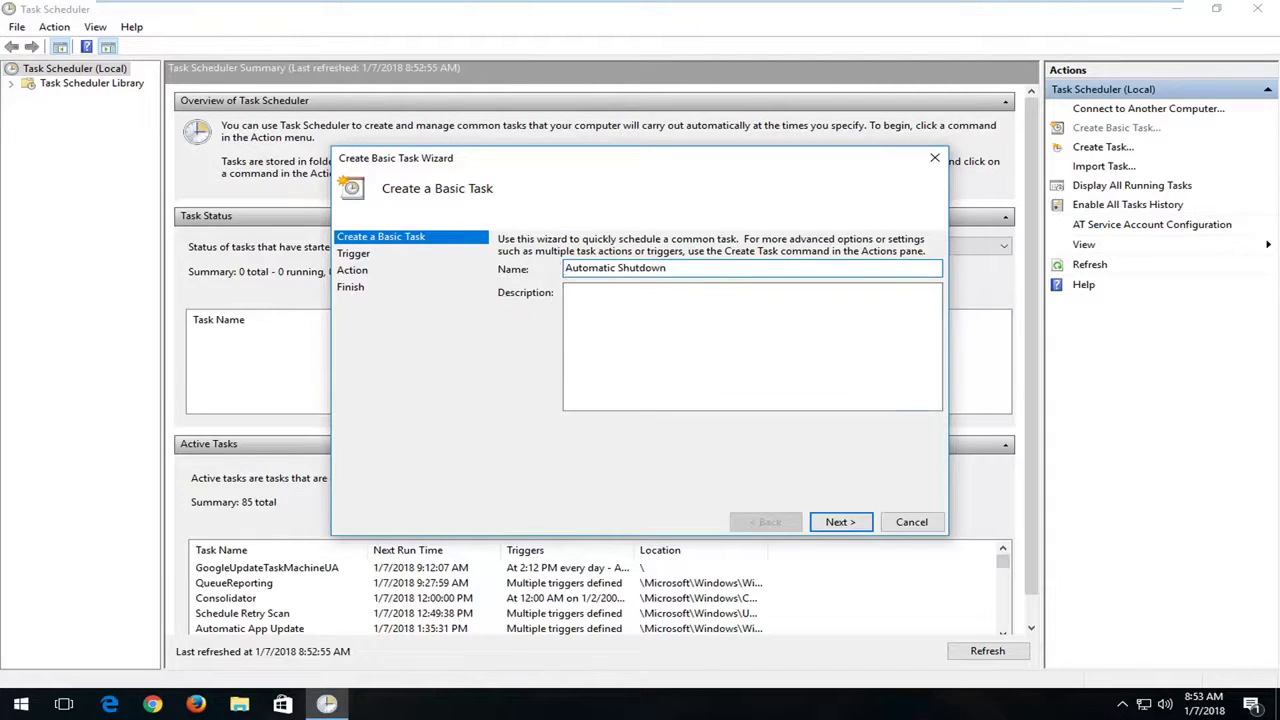
key(Tab)
text(Shutdown at 12:00pm)
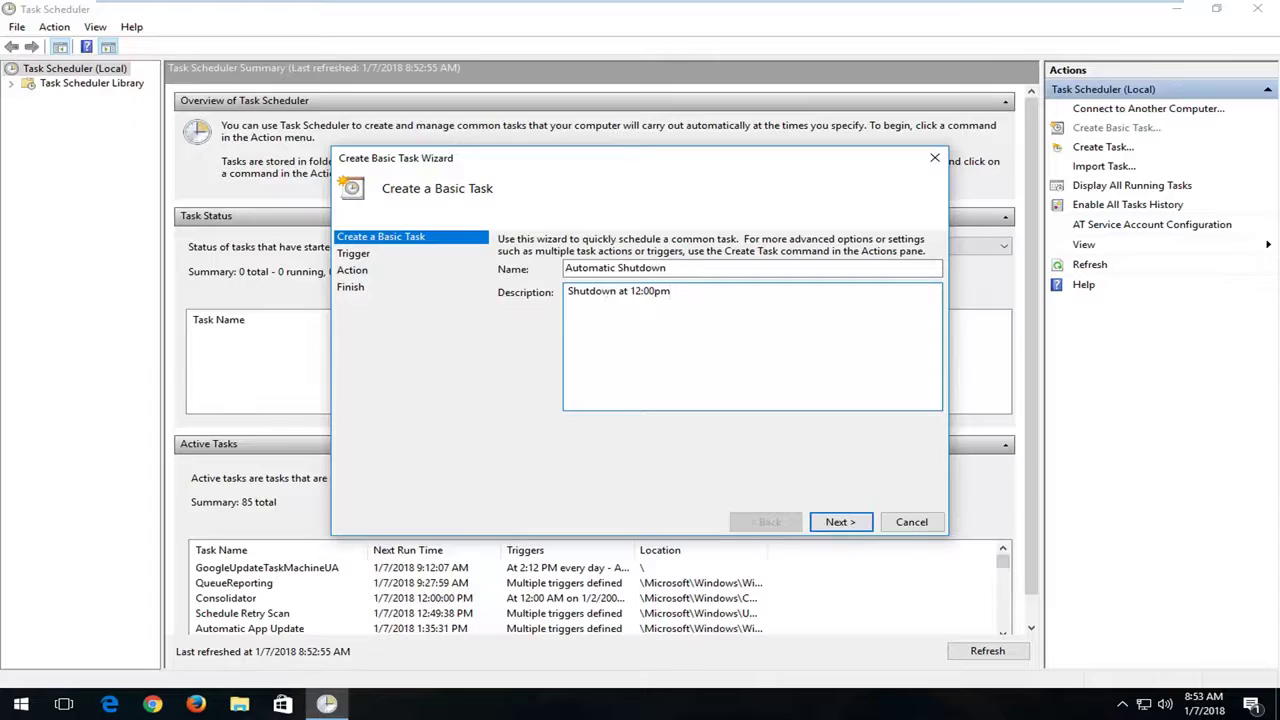
click(838, 522)
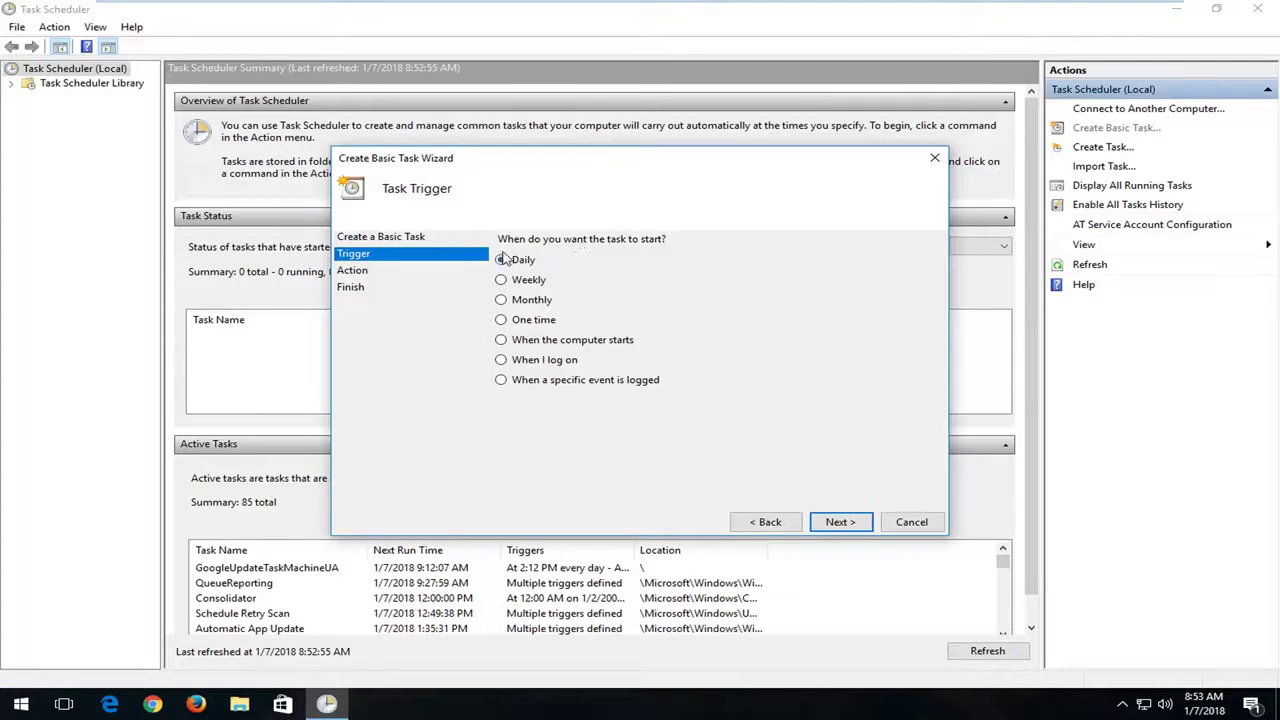
- Set a one-time trigger starting 1/7/2018 at 12:00:00 PM
click(502, 321)
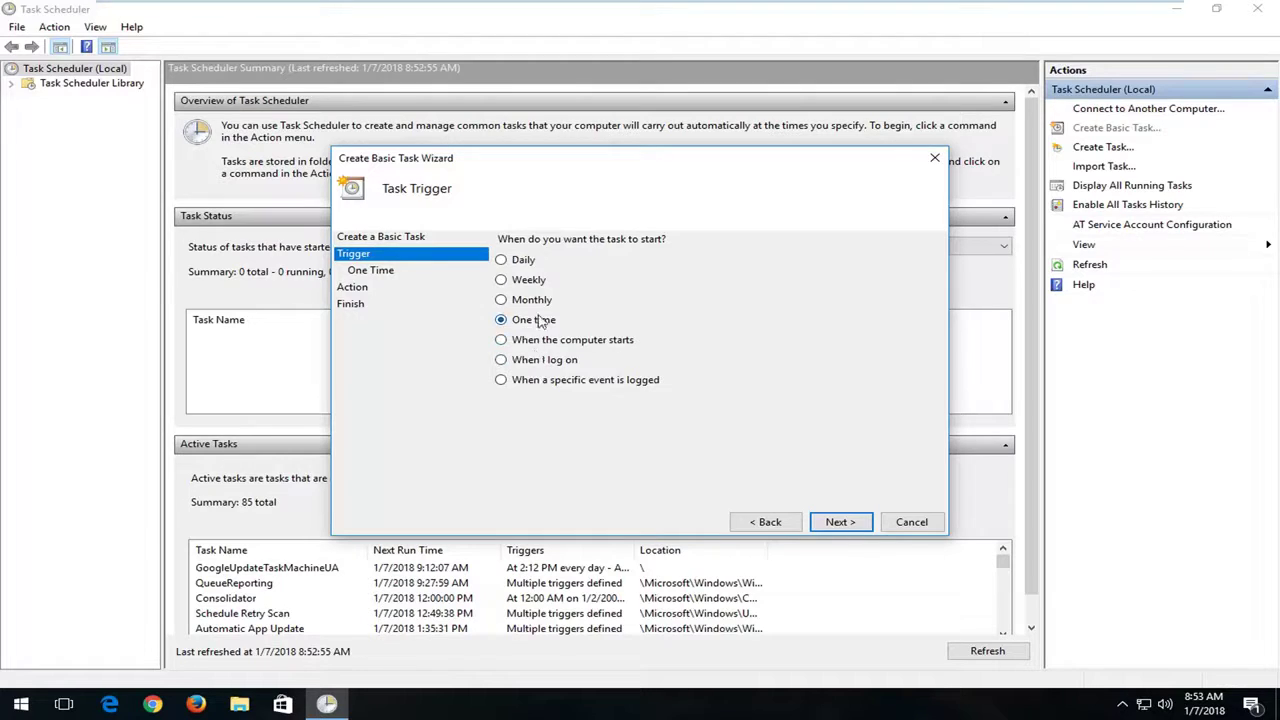
click(840, 522)
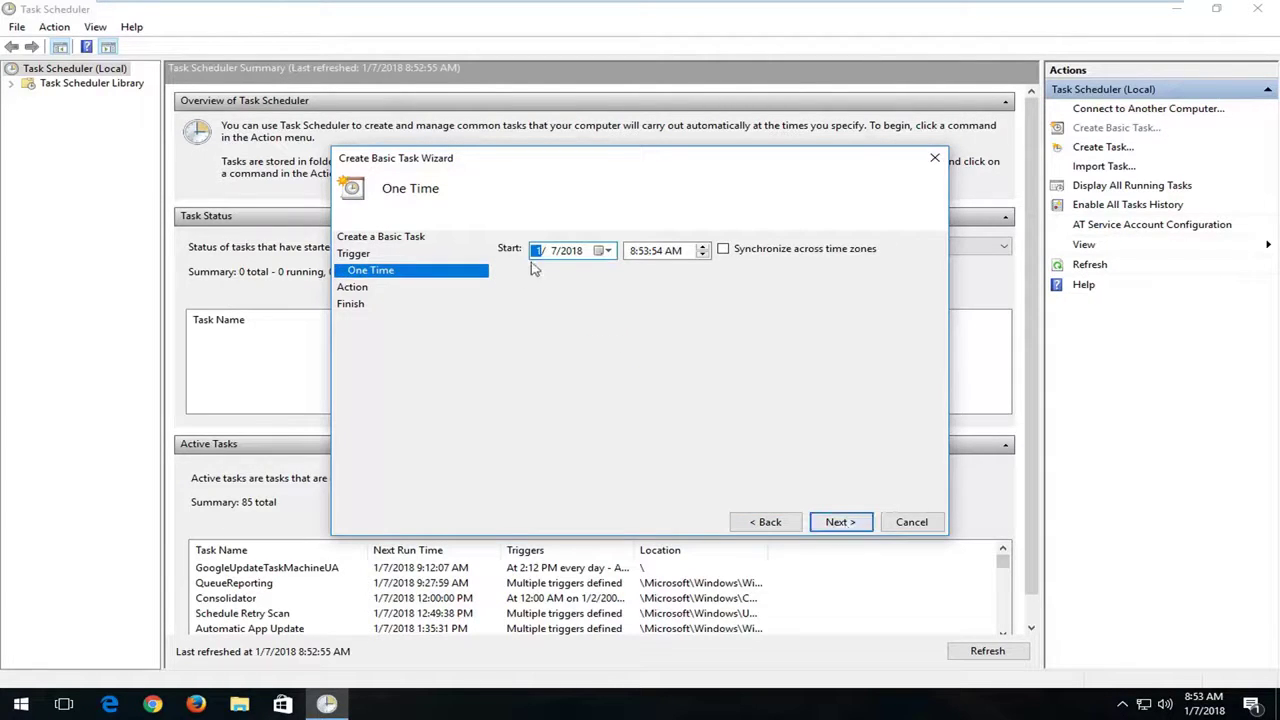
click(638, 253)
key(Up)
key(Up)
key(Up)
key(Up)
click(644, 252)
click(655, 253)
text(00:00 PM)
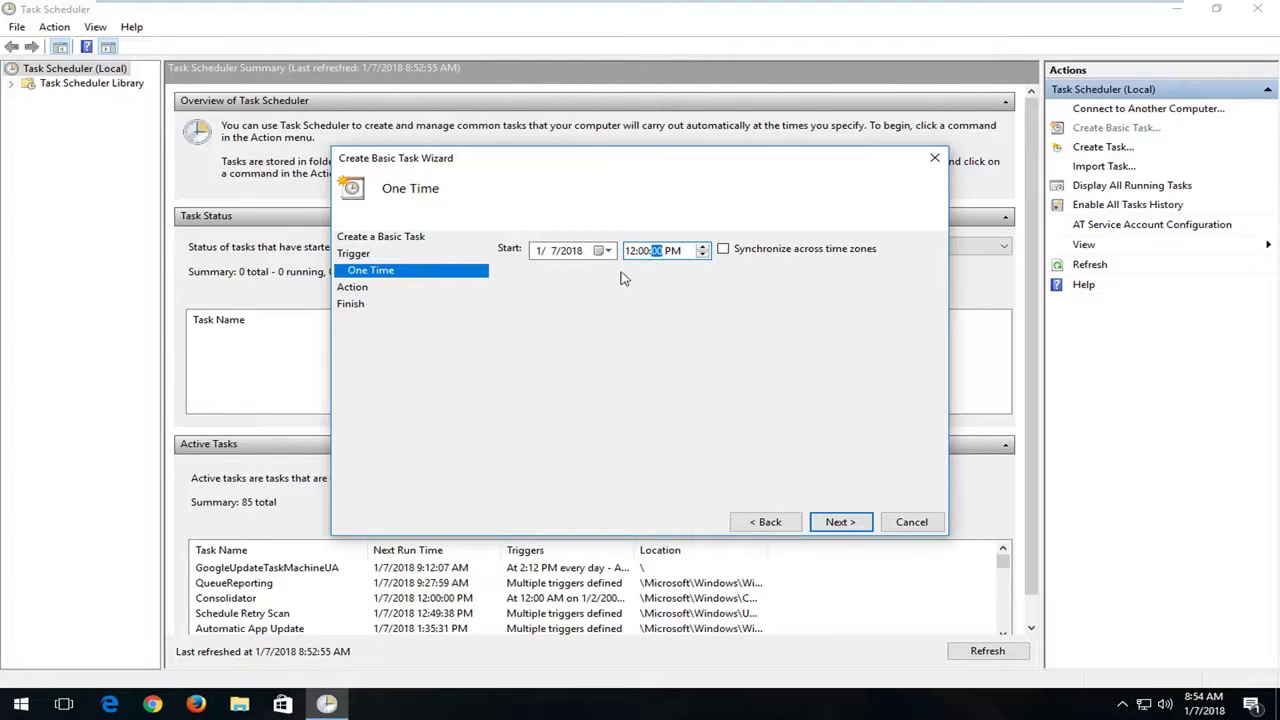
click(632, 252)
text(00)
click(630, 252)
- Choose 'Start a program' as the task's action and browse for the program
click(830, 525)
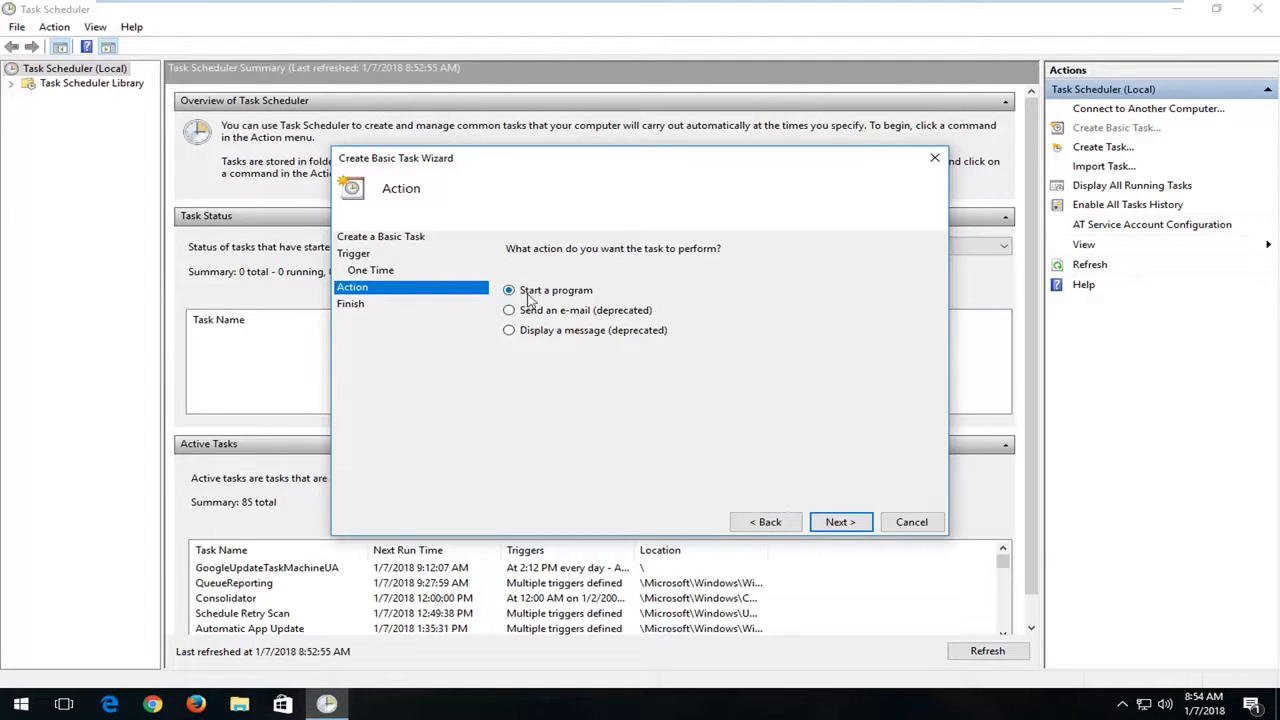
click(840, 522)
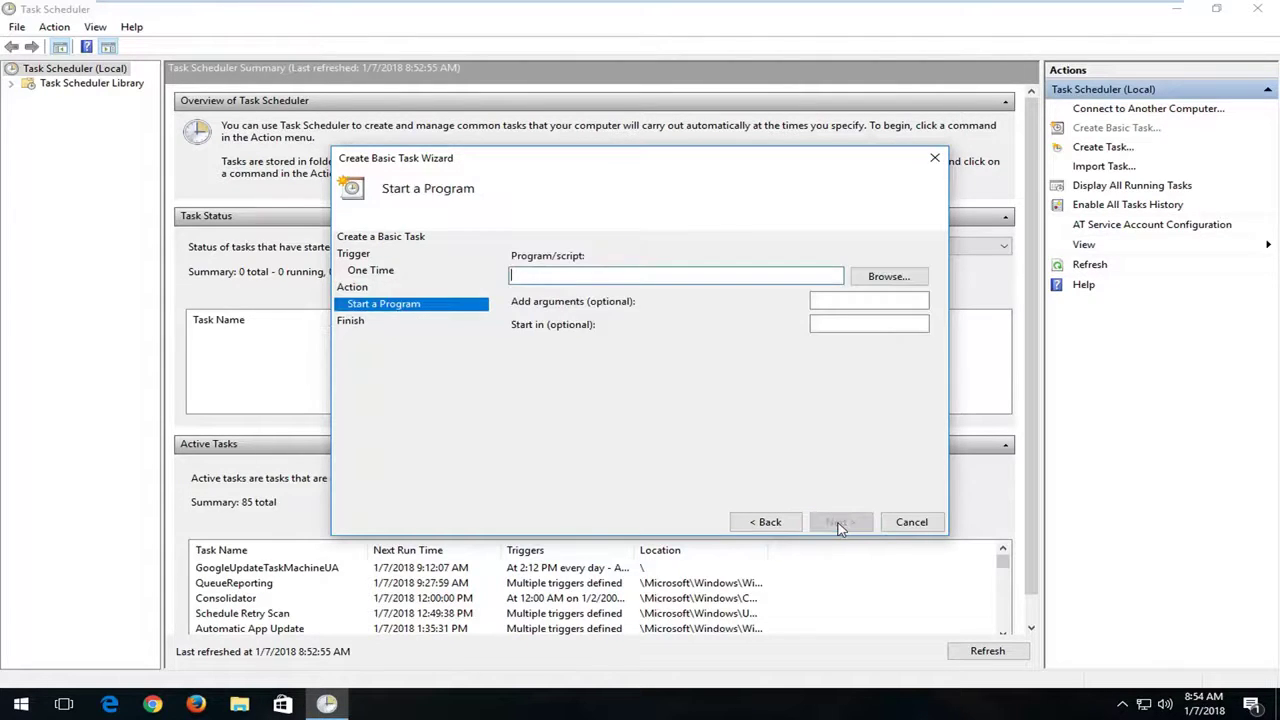
click(878, 280)
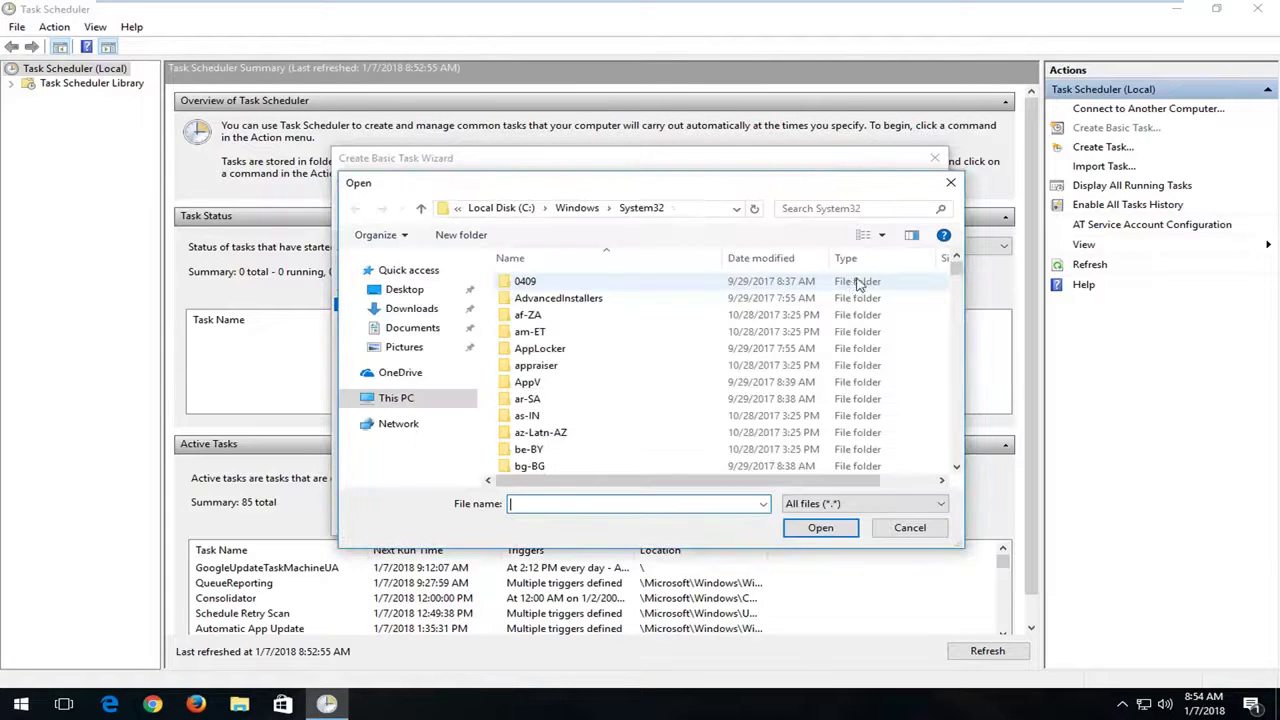
- Select shutdown.exe from the C:\Windows\System32 folder
click(872, 332)
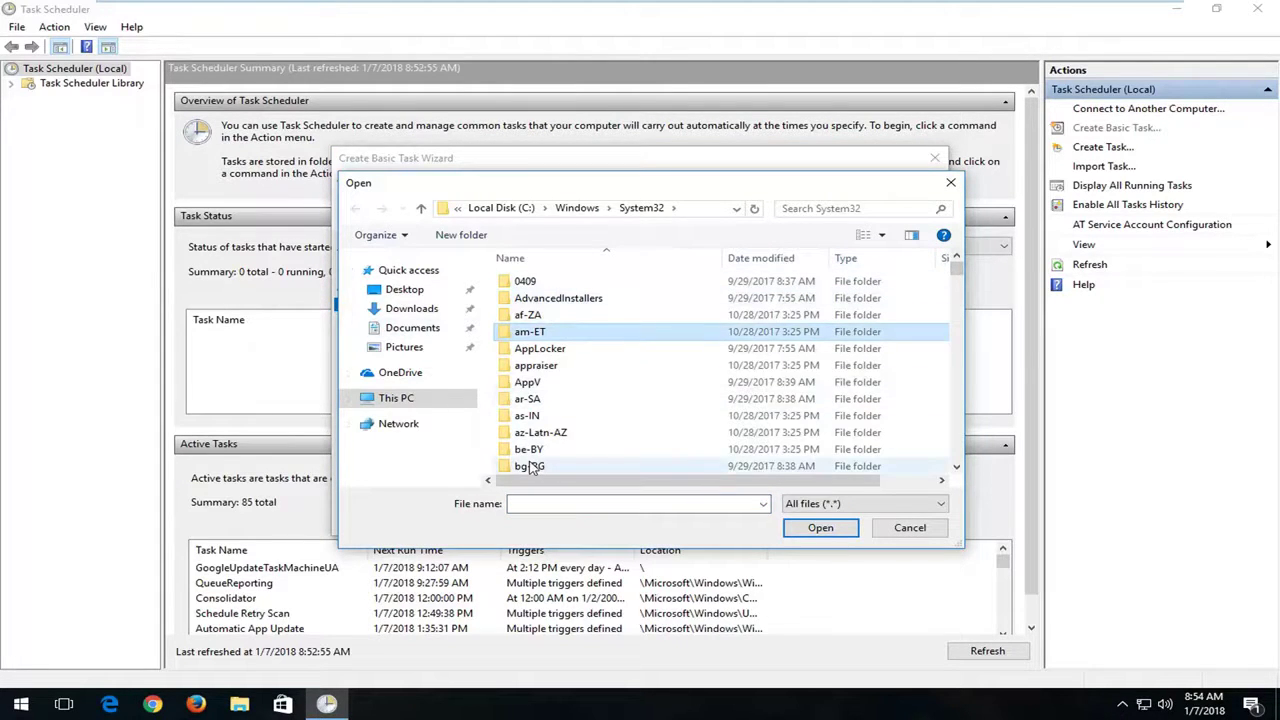
text(s)
text(hal.dll)
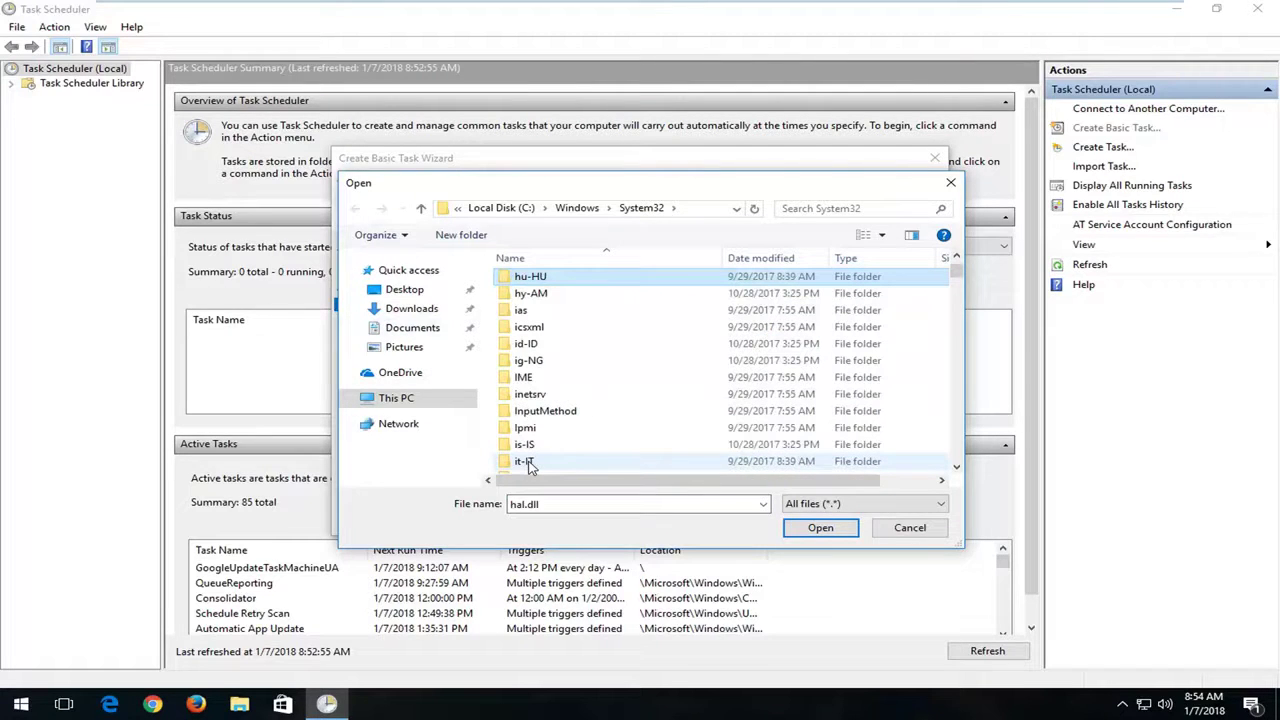
key(Tab)
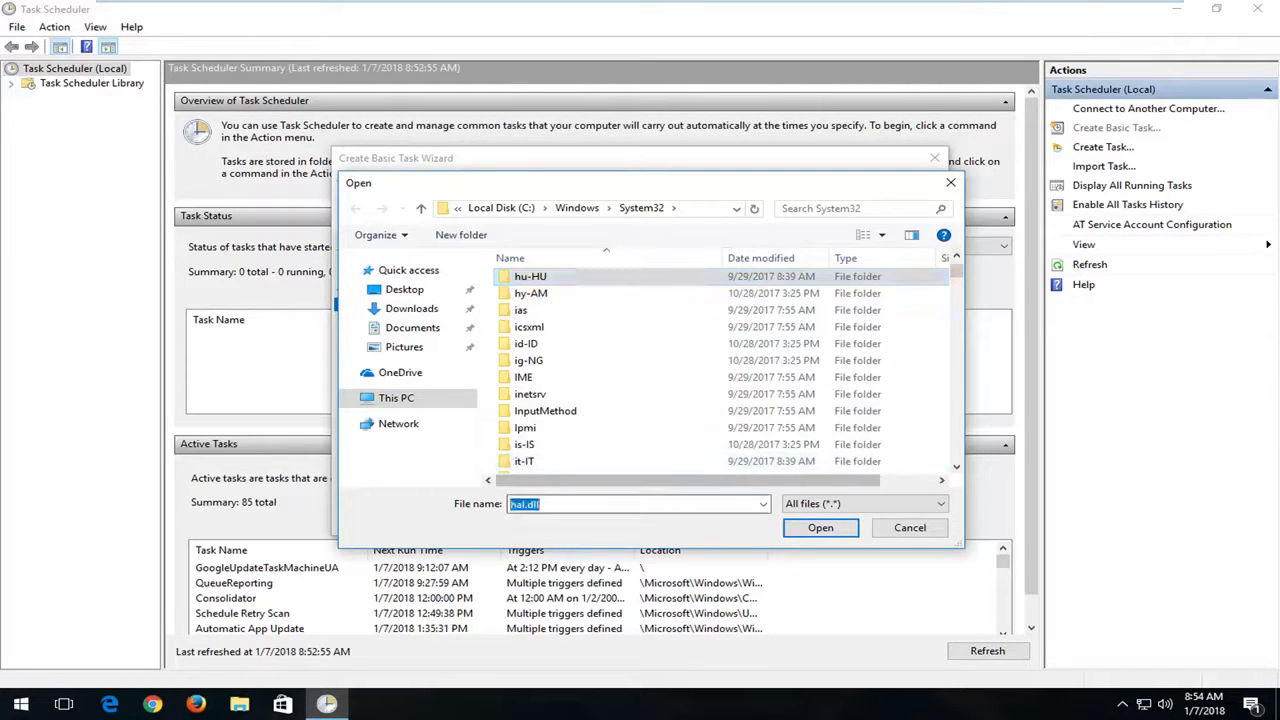
scroll(620, 400, down, 3)
scroll(630, 370, down, 2)
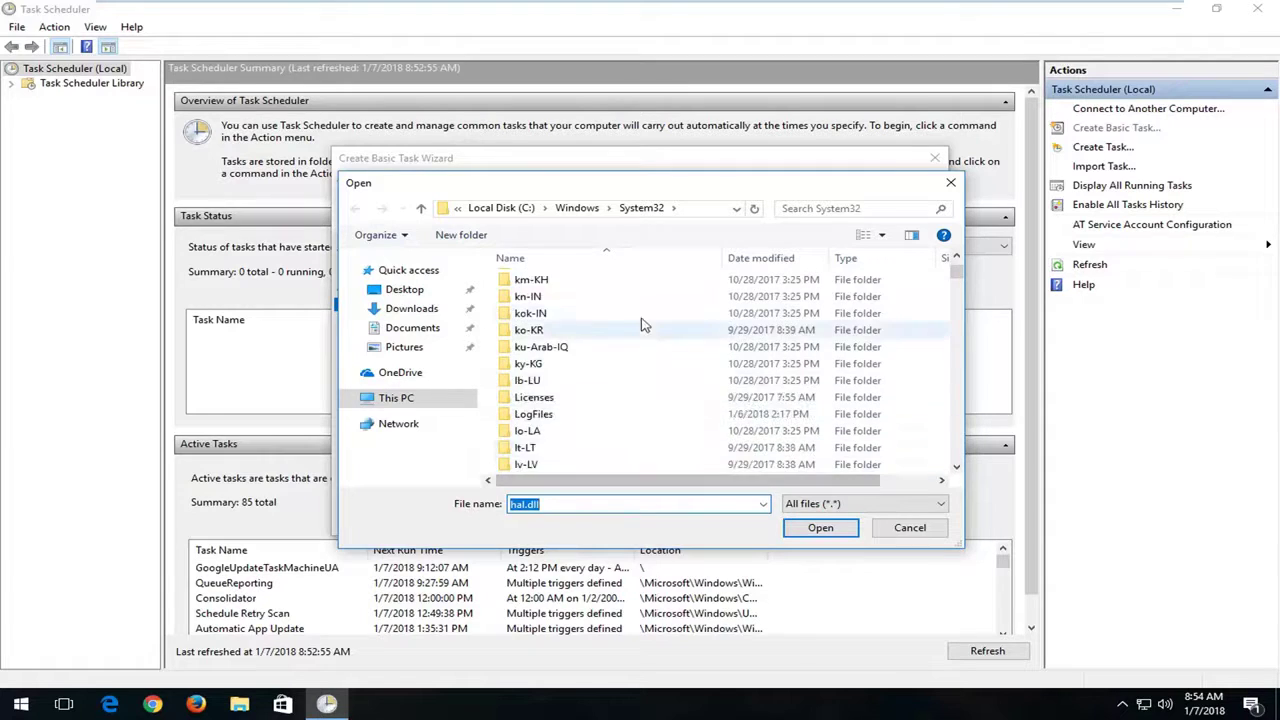
text(shutdown)
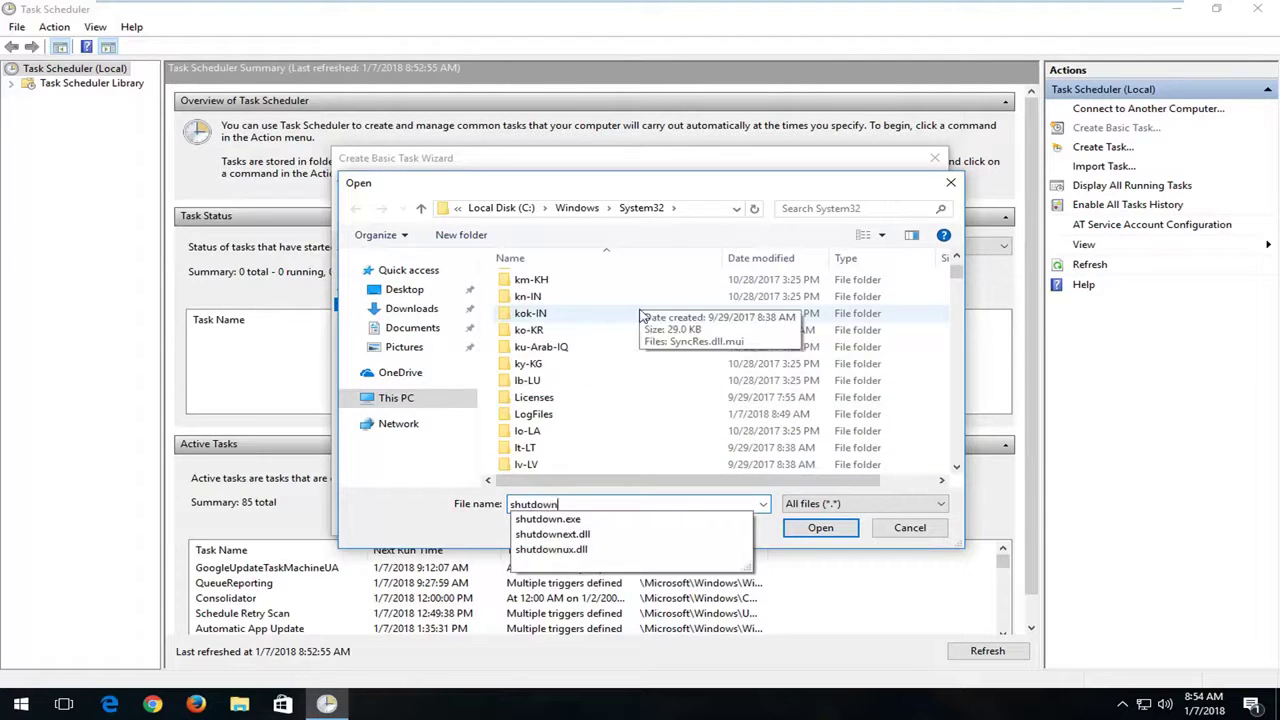
click(552, 520)
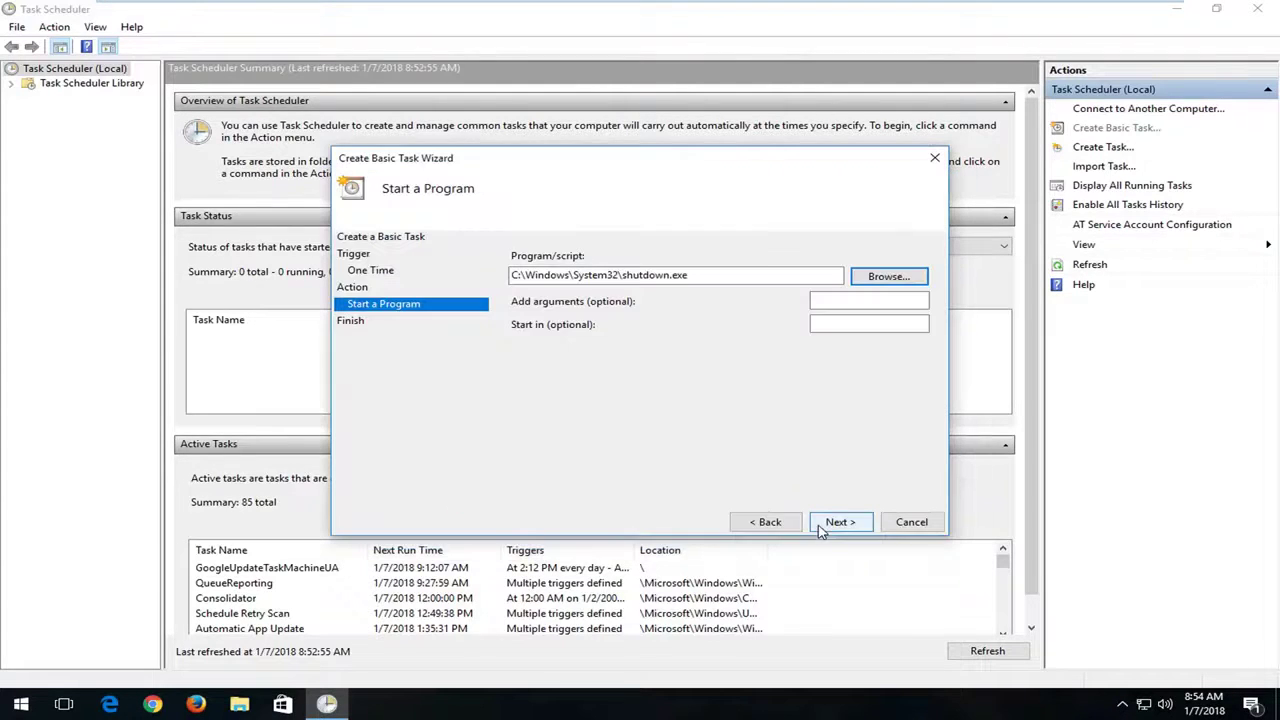
- Give shutdown.exe the arguments /s/f and reach the wizard's Summary page
click(820, 528)
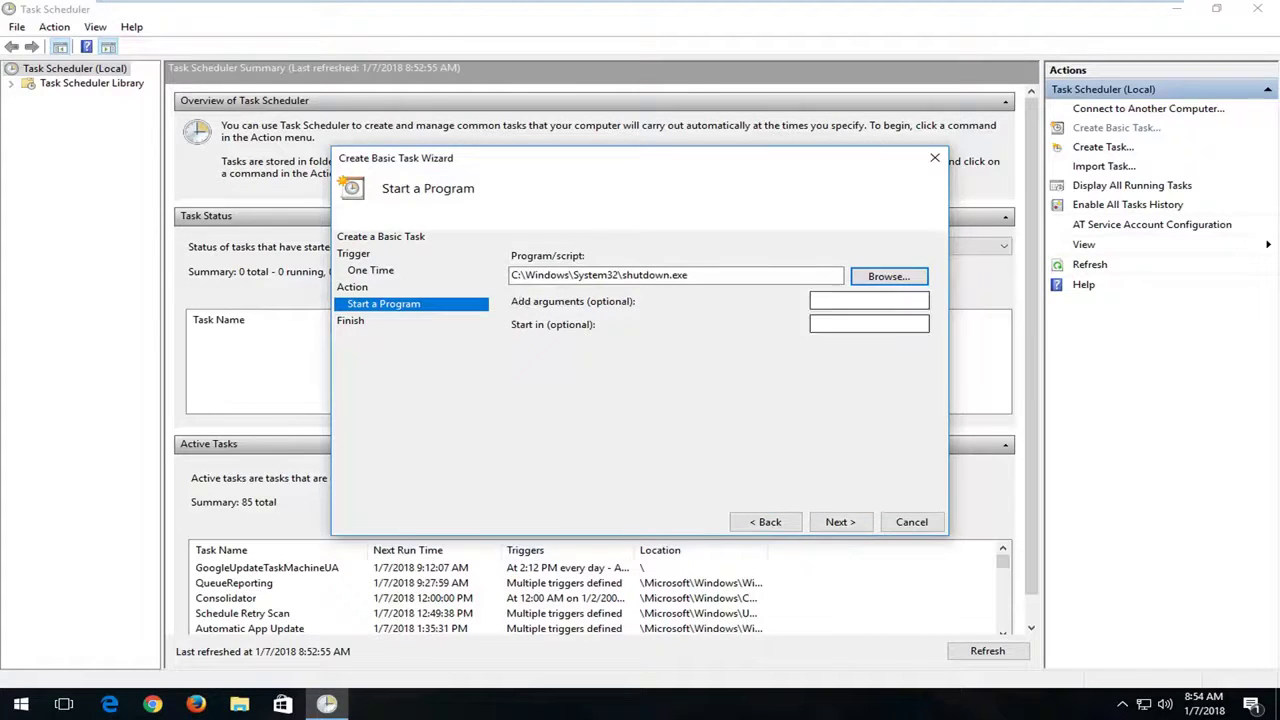
click(822, 300)
text(/)
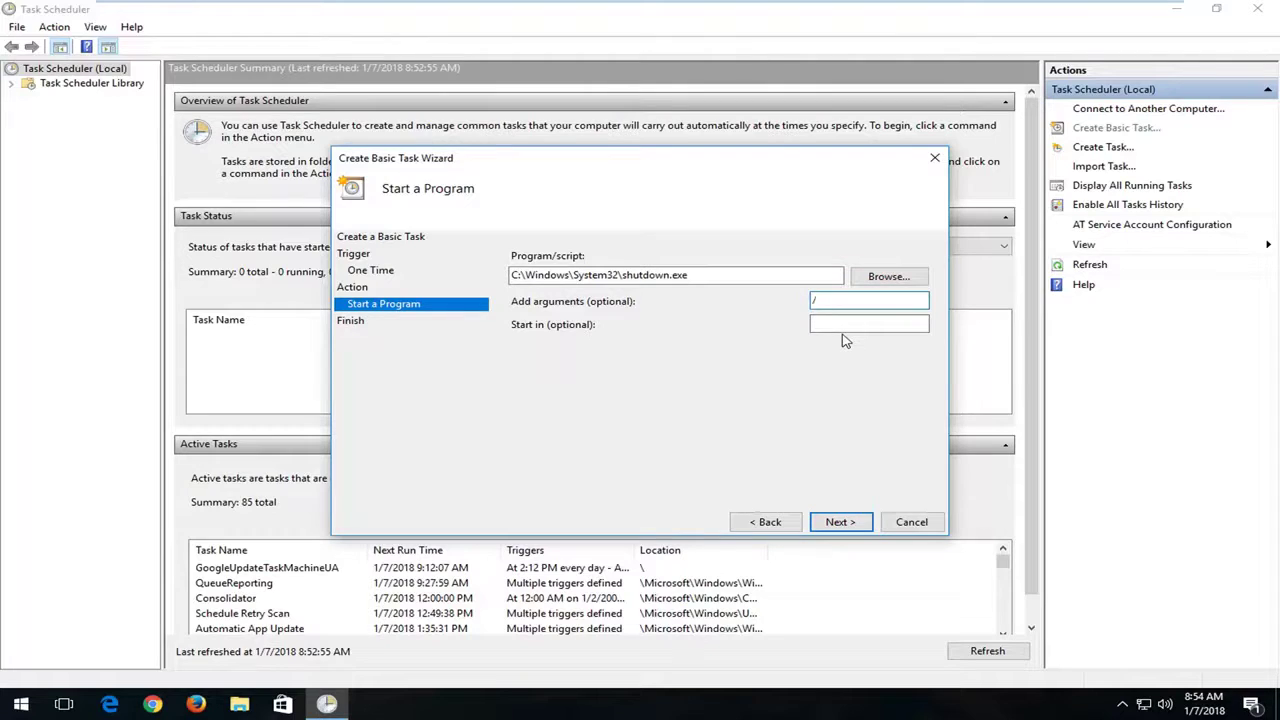
text(s)
text(/f)
click(836, 530)
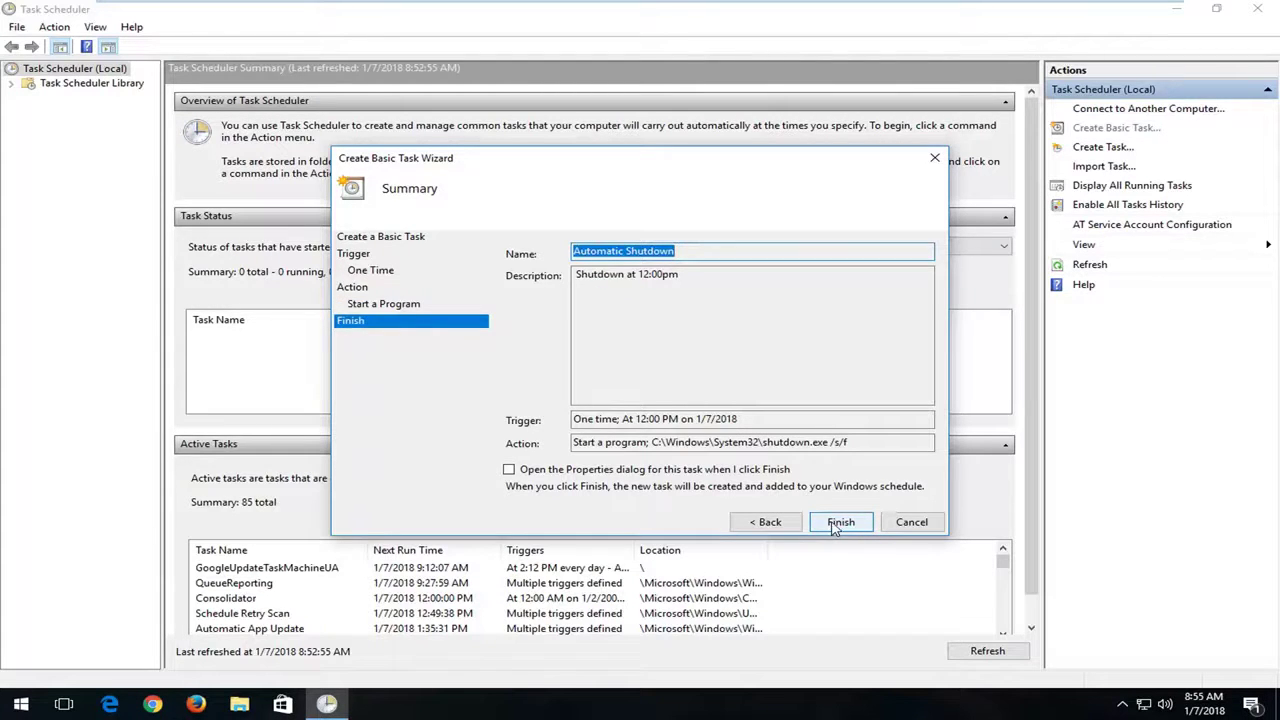
- Finish the wizard and select Automatic Shutdown in the Task Scheduler Library
click(836, 530)
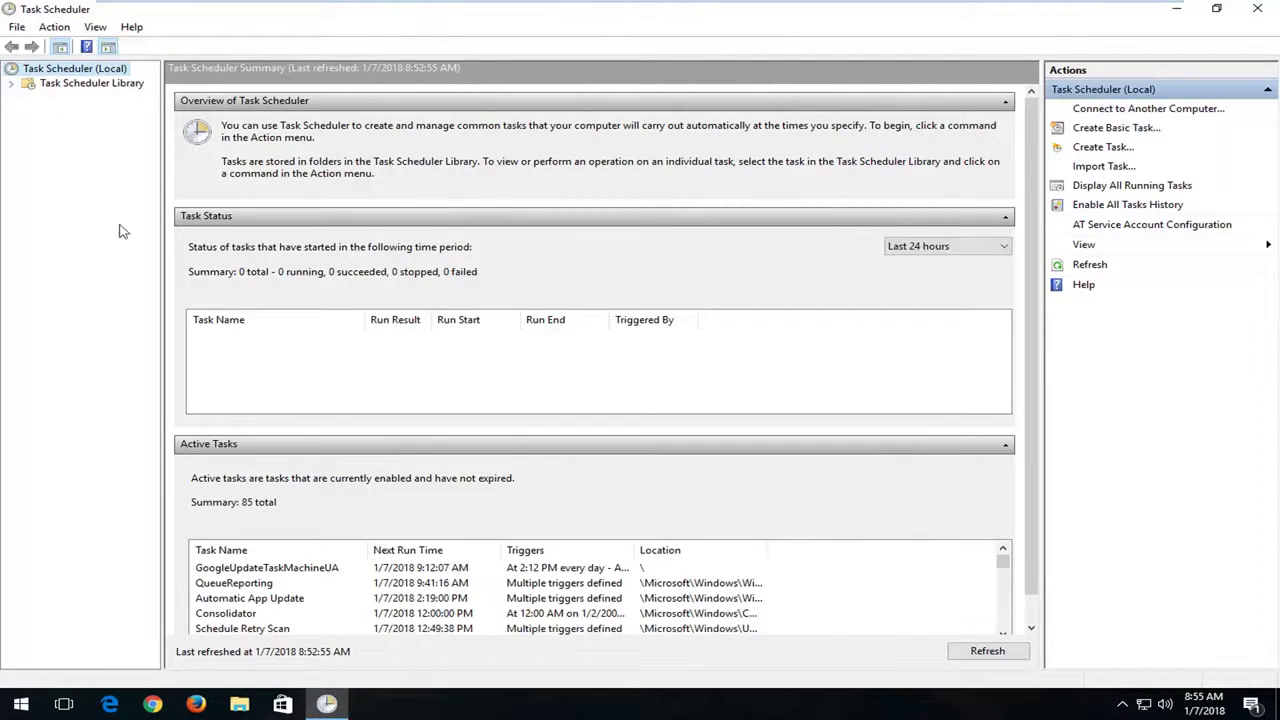
click(94, 86)
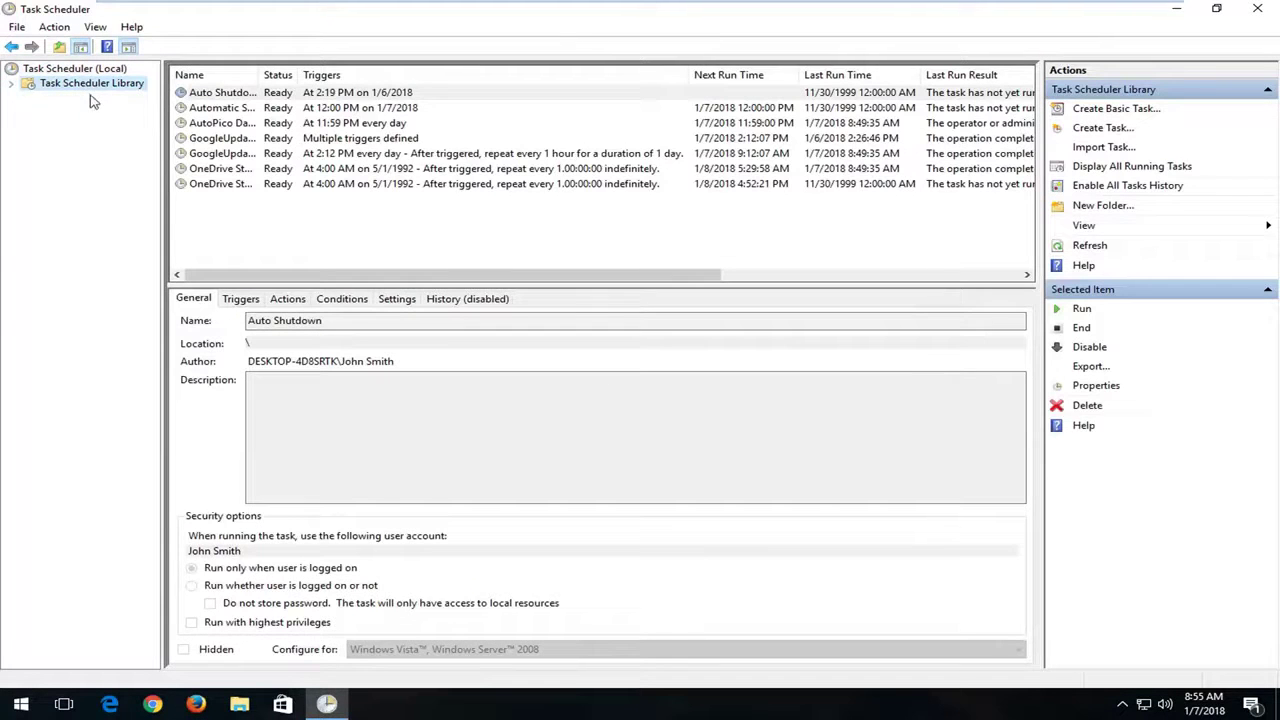
click(300, 110)
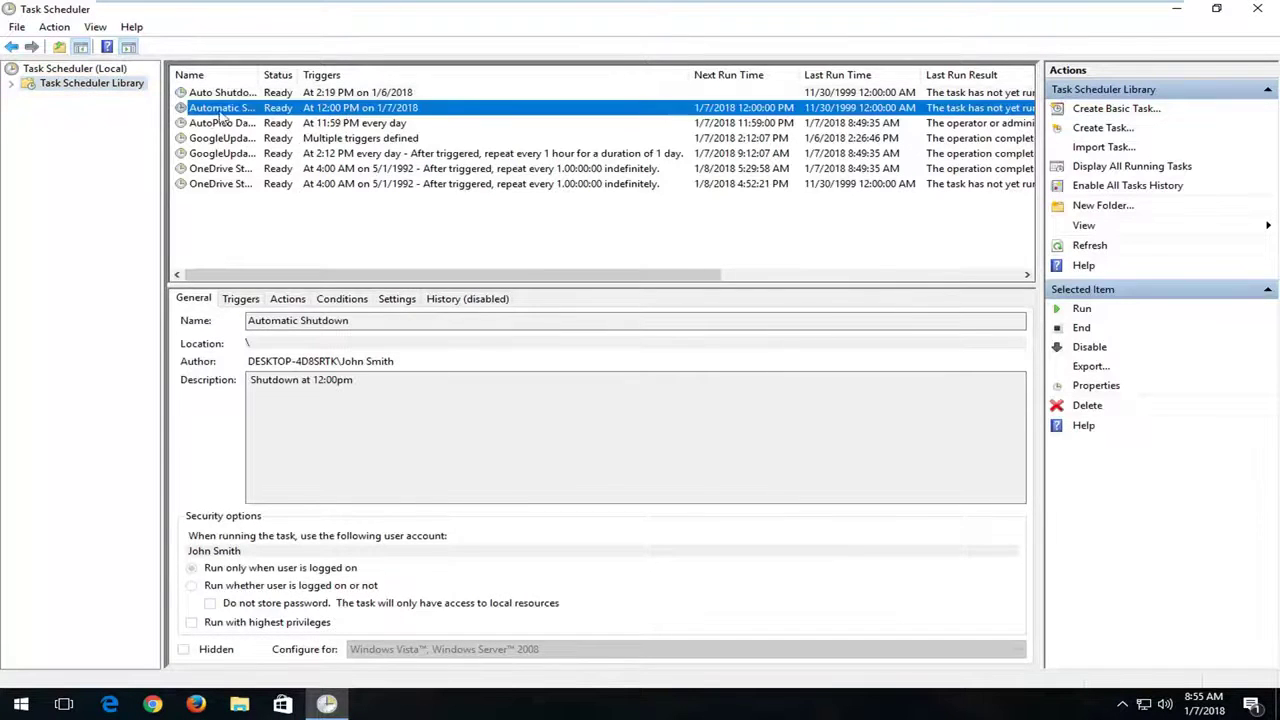
- Widen the Name column to verify the task, then close Task Scheduler
drag(258, 75, 339, 75)
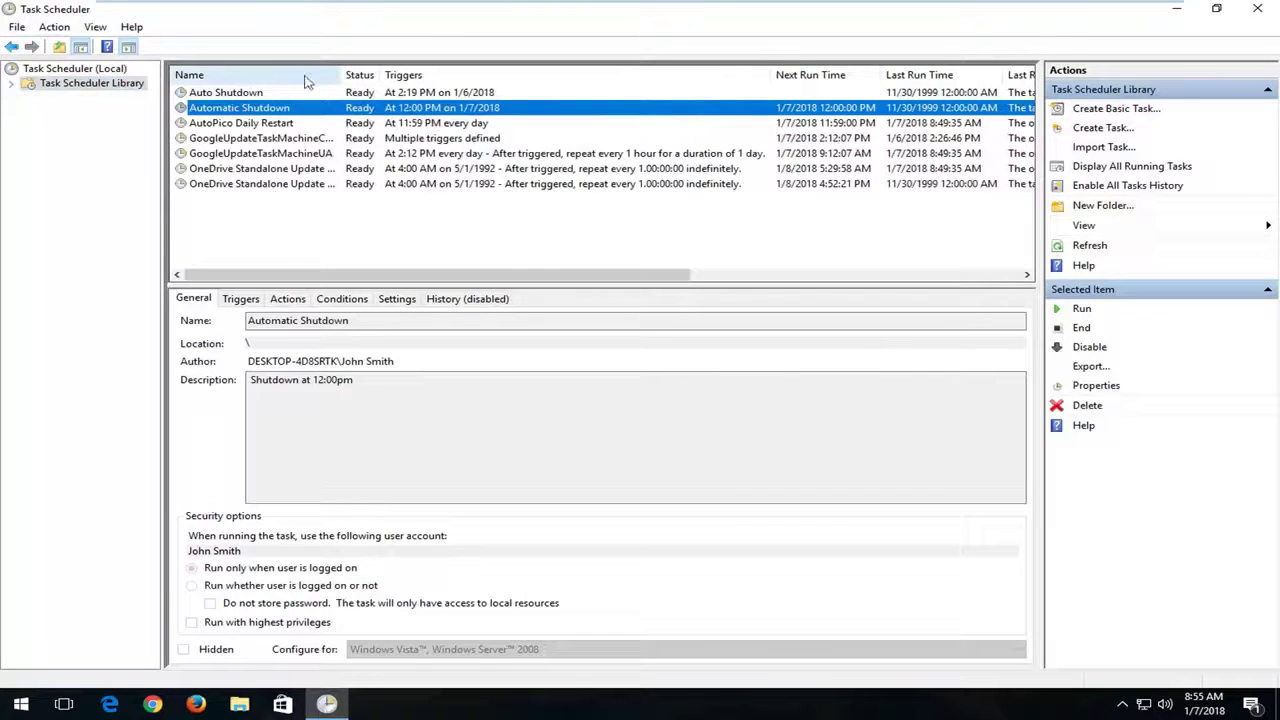
click(230, 110)
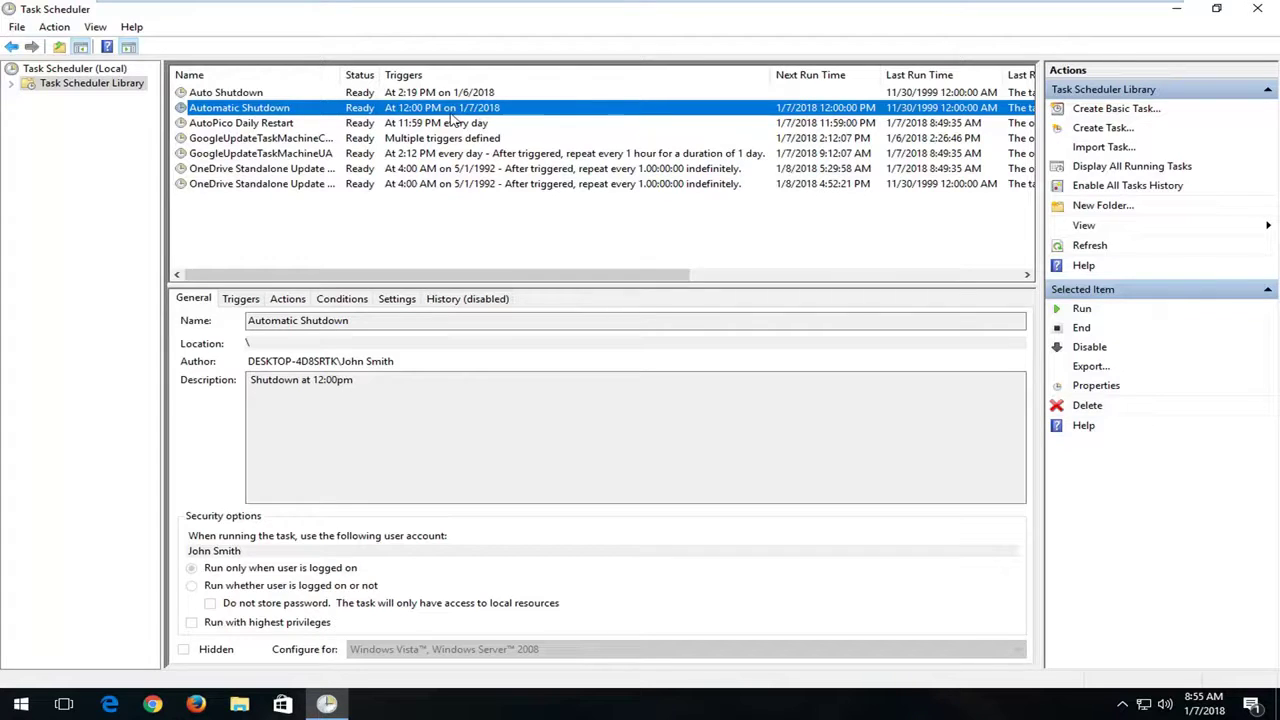
click(1260, 12)
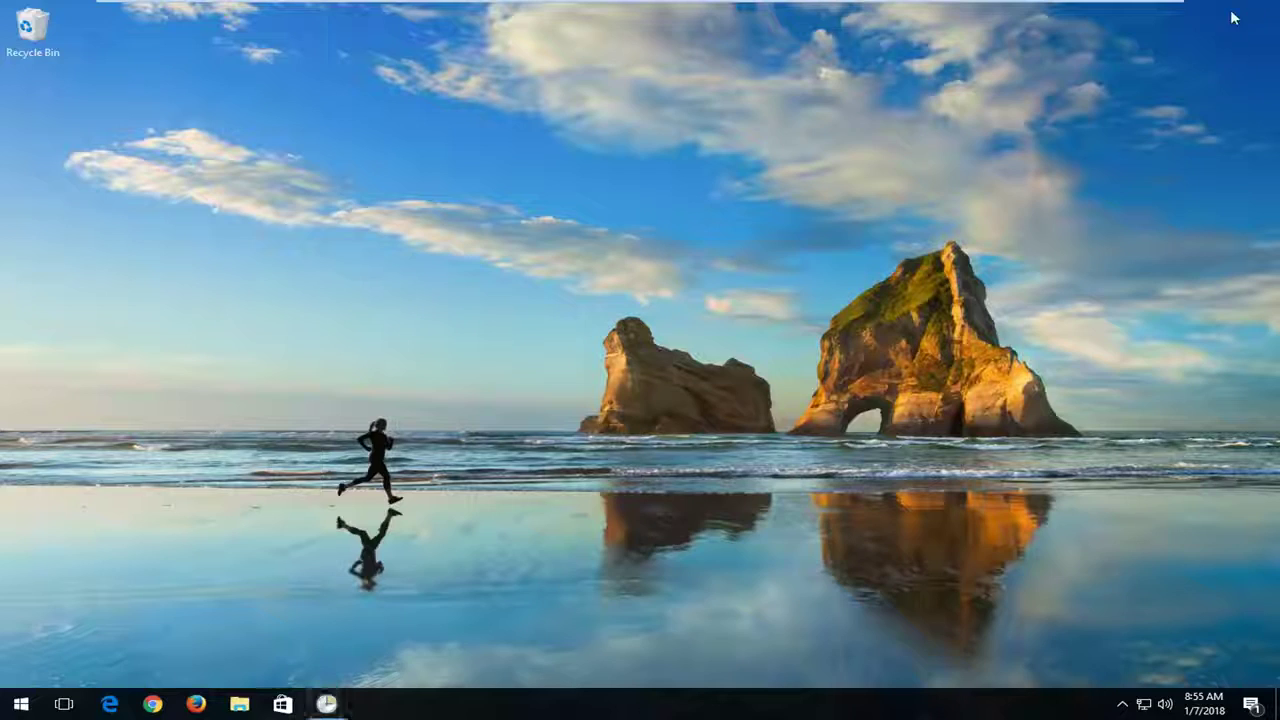